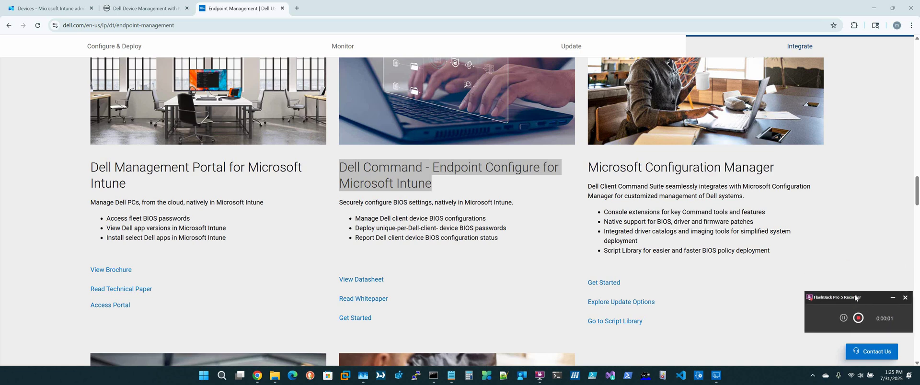
- Restore the Dell Command | Configure multiplatform package window over the Dell Endpoint Management page
{"action": "left_click", "coordinate": [249, 9]}
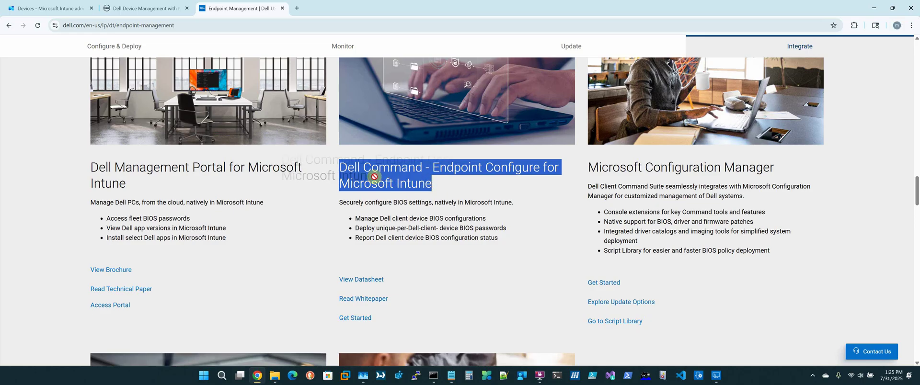
{"action": "left_click", "coordinate": [340, 167]}
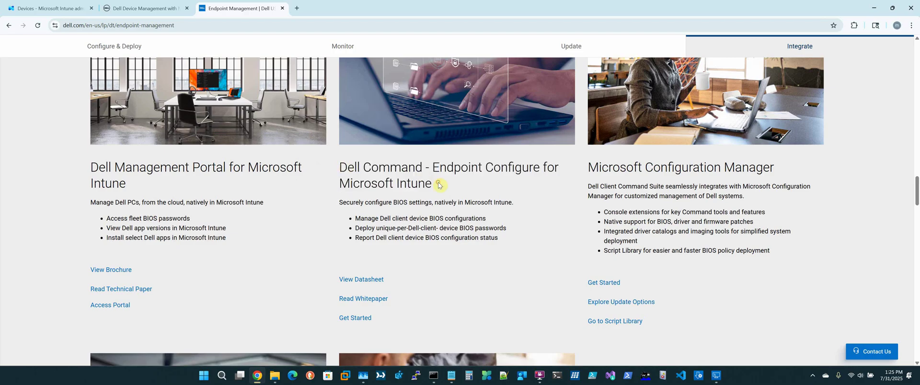
{"action": "left_click", "coordinate": [717, 375]}
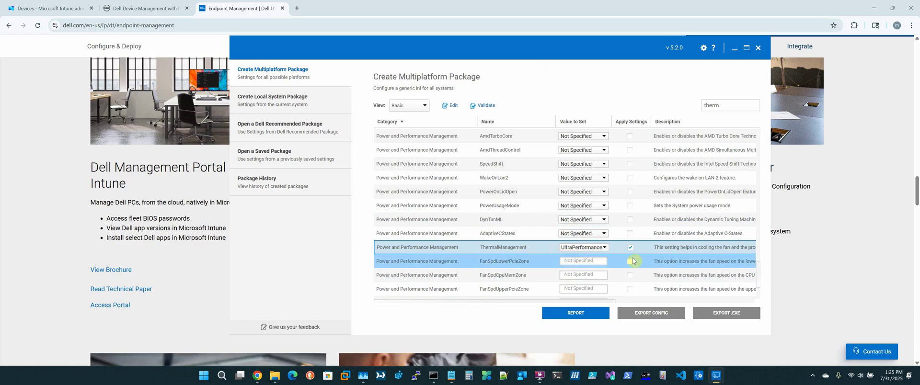
- Keep ThermalManagement at UltraPerformance and view the exported Ultra.cctk file in Notepad
{"action": "left_click", "coordinate": [604, 248]}
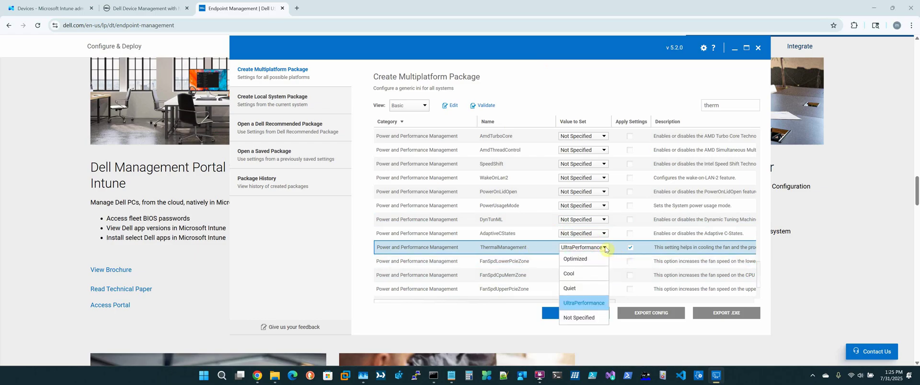
{"action": "left_click", "coordinate": [583, 303]}
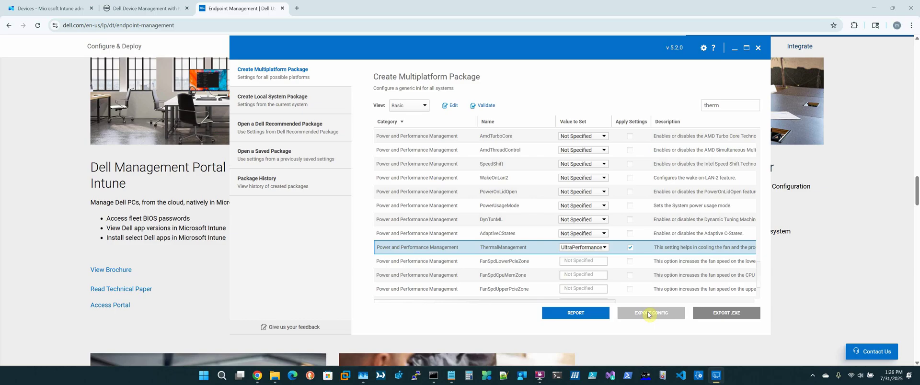
{"action": "left_click", "coordinate": [335, 326]}
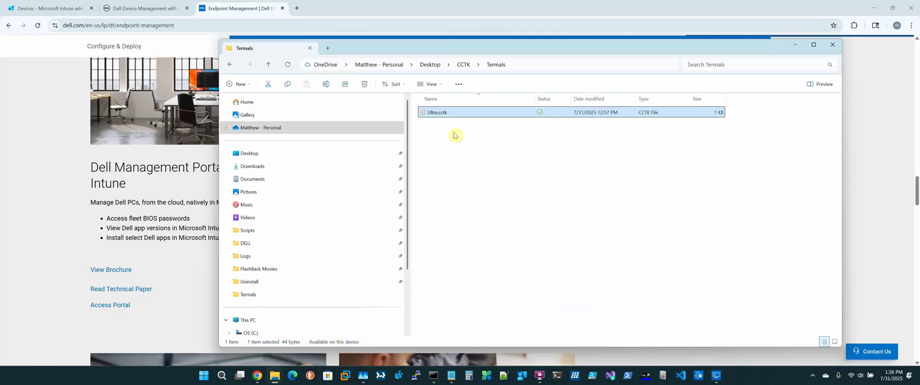
{"action": "double_click", "coordinate": [445, 116]}
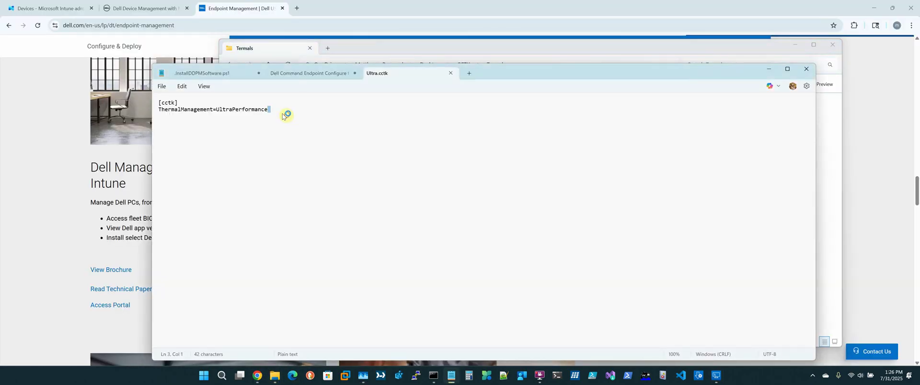
{"action": "key", "text": "ctrl+a"}
{"action": "key", "text": "ctrl+c"}
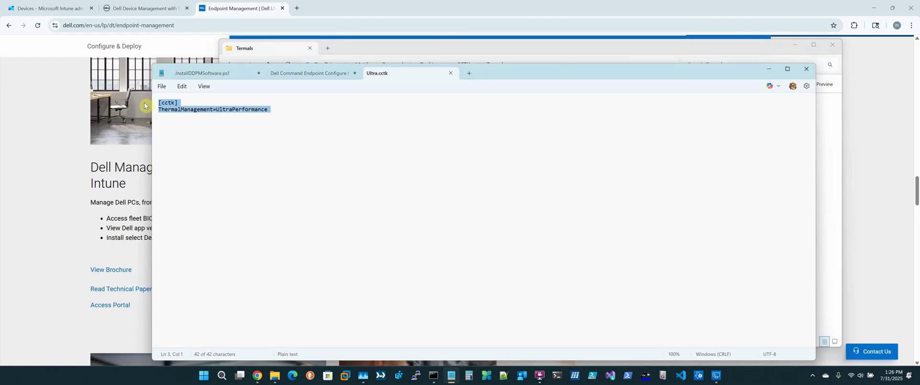
{"action": "left_click", "coordinate": [261, 134]}
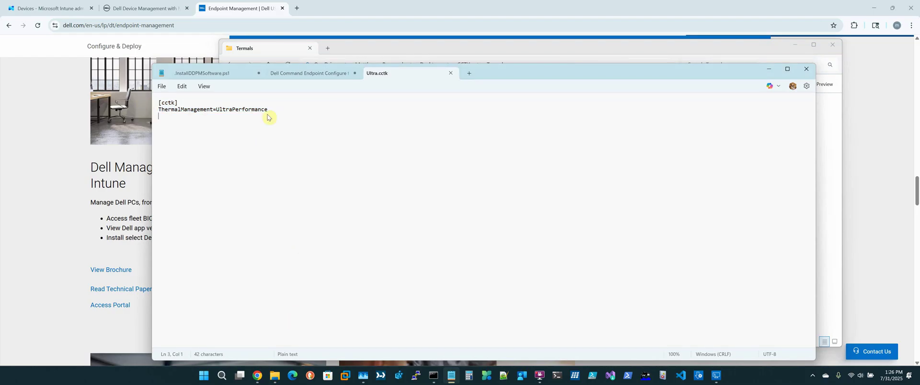
{"action": "left_click", "coordinate": [541, 8]}
- Start an Intune profile for Windows 10 and later, Templates, then close the draft
{"action": "left_click", "coordinate": [48, 8]}
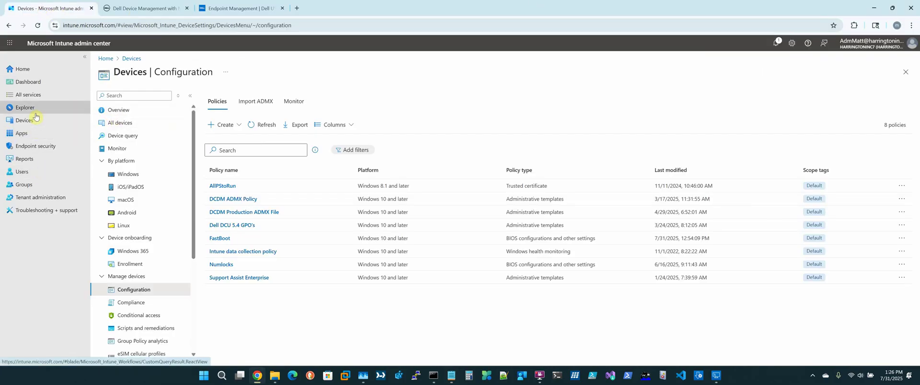
{"action": "left_click", "coordinate": [231, 125]}
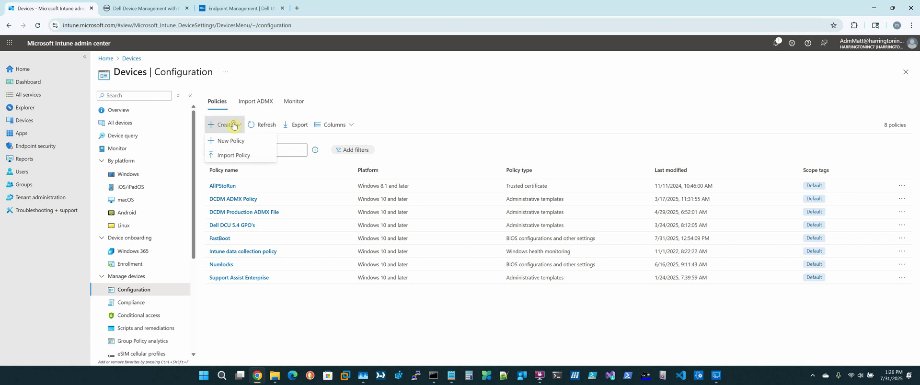
{"action": "left_click", "coordinate": [235, 142]}
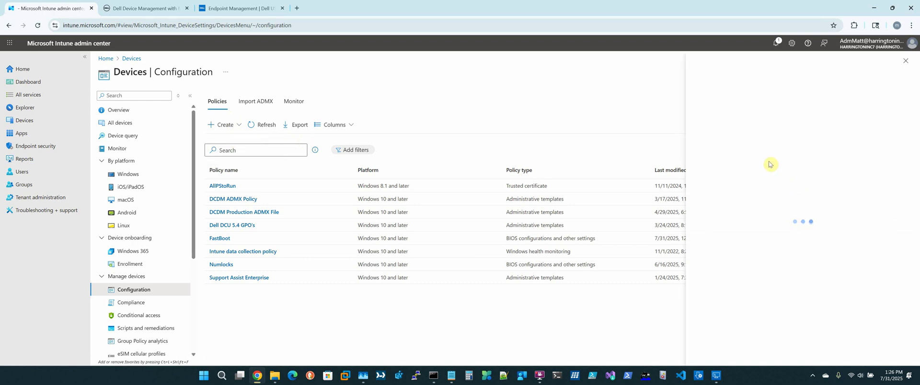
{"action": "left_click", "coordinate": [716, 99]}
{"action": "left_click", "coordinate": [707, 174]}
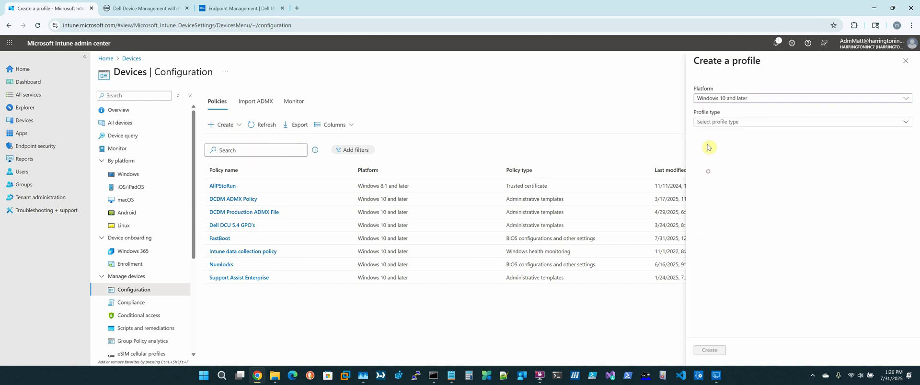
{"action": "left_click", "coordinate": [707, 124]}
{"action": "left_click", "coordinate": [711, 159]}
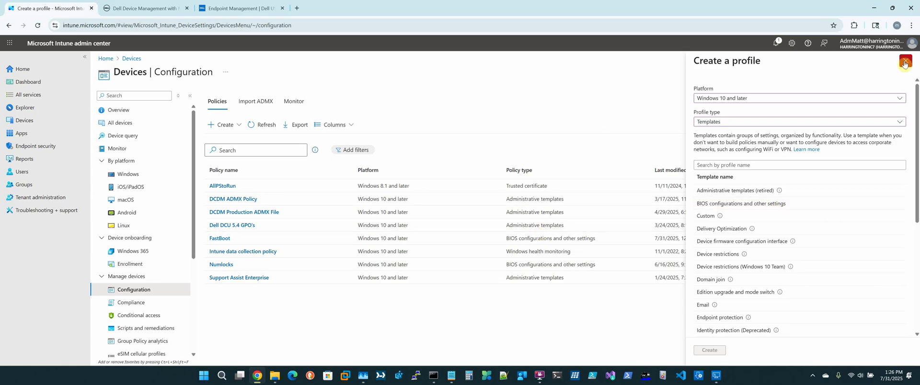
{"action": "left_click", "coordinate": [905, 61]}
- Discard the draft and inspect Numlocks properties: group L9330 and file NumLockDisabled.cctk
{"action": "left_click", "coordinate": [498, 77]}
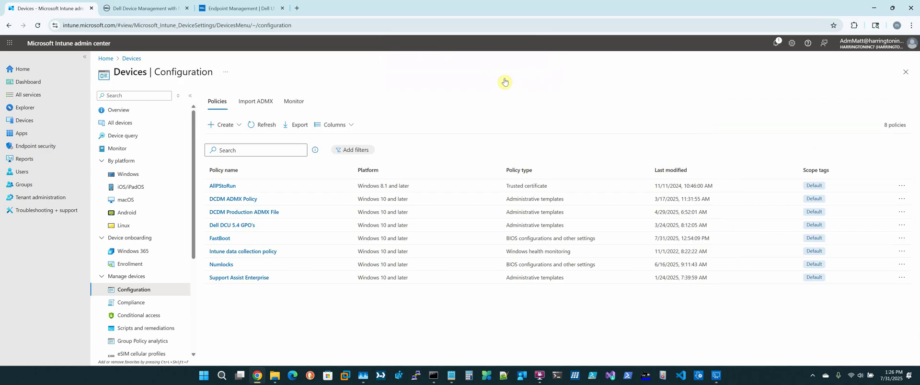
{"action": "left_click", "coordinate": [221, 263]}
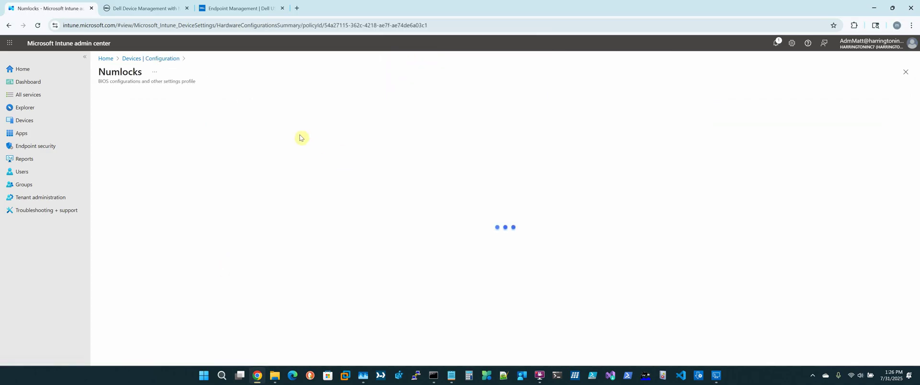
{"action": "left_click", "coordinate": [144, 114]}
{"action": "scroll", "coordinate": [381, 237], "scroll_direction": "down", "scroll_amount": 1}
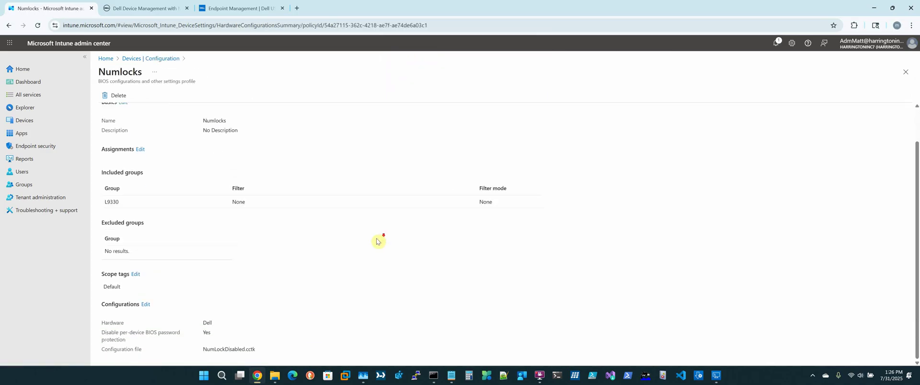
{"action": "left_click_drag", "start_coordinate": [258, 349], "coordinate": [202, 350]}
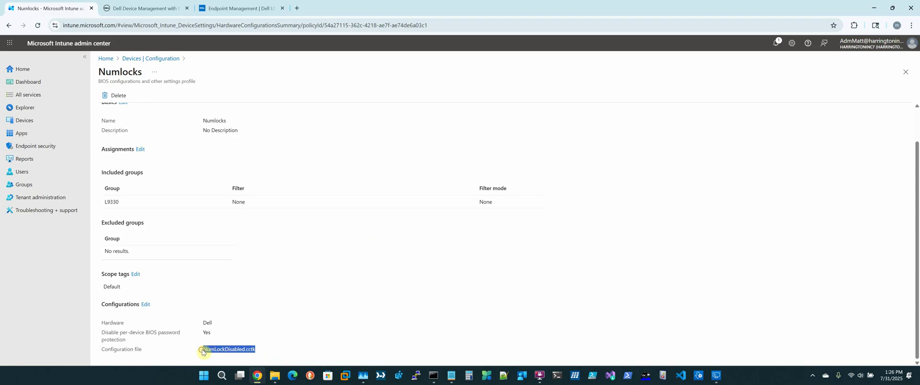
{"action": "double_click", "coordinate": [116, 202]}
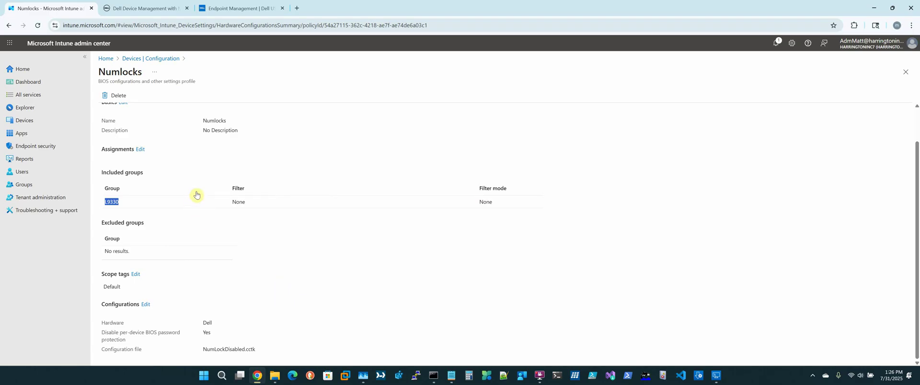
- Open the BIOS policies list in the Dell Management Portal
{"action": "left_click", "coordinate": [715, 378]}
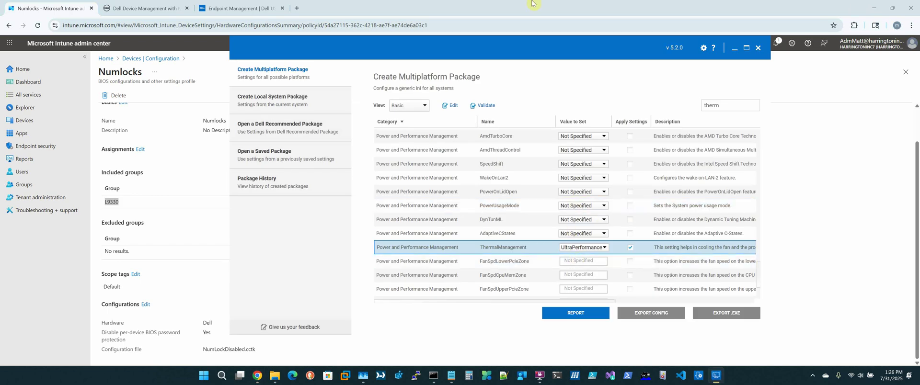
{"action": "left_click", "coordinate": [130, 11]}
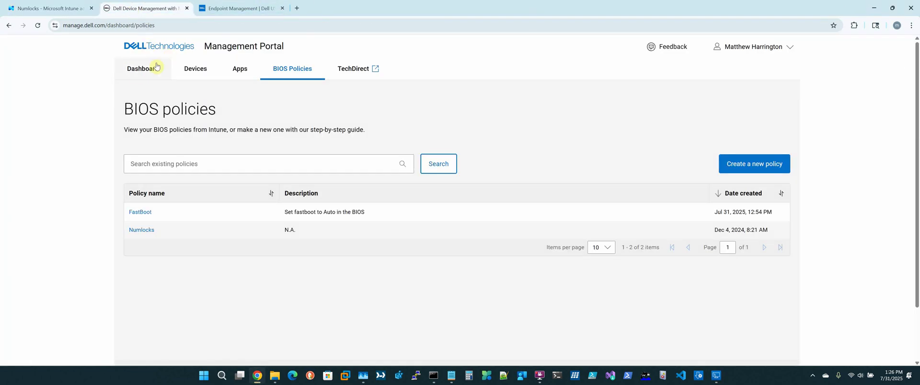
{"action": "left_click", "coordinate": [139, 71]}
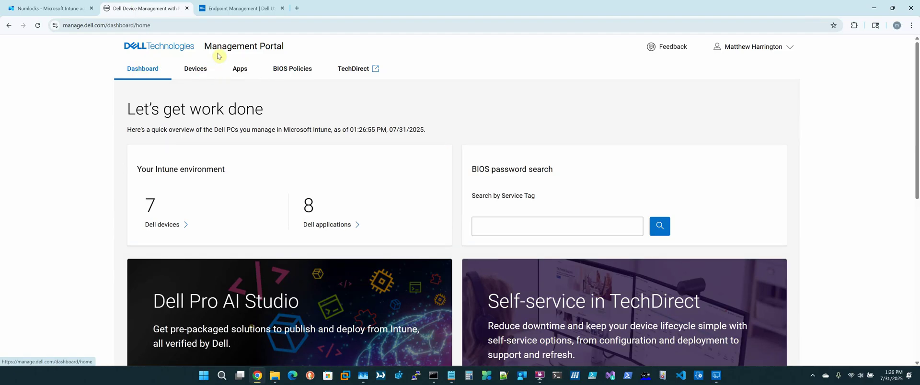
{"action": "left_click", "coordinate": [290, 73]}
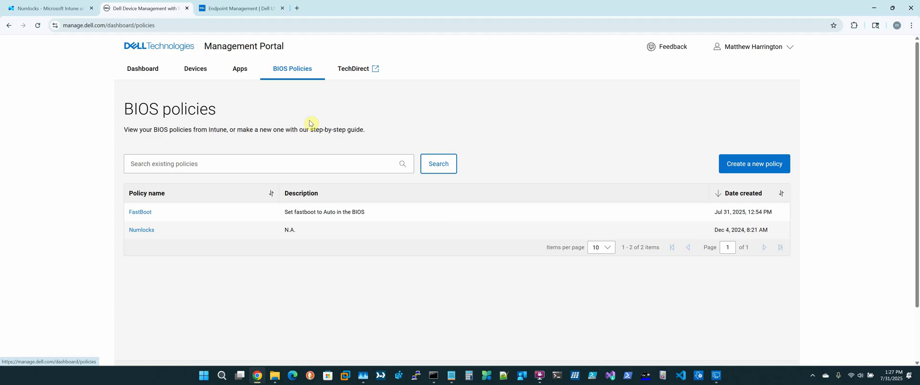
- Compare with Dell Command | Configure, then highlight Numlocks and FastBoot's creation date
{"action": "left_click", "coordinate": [716, 375]}
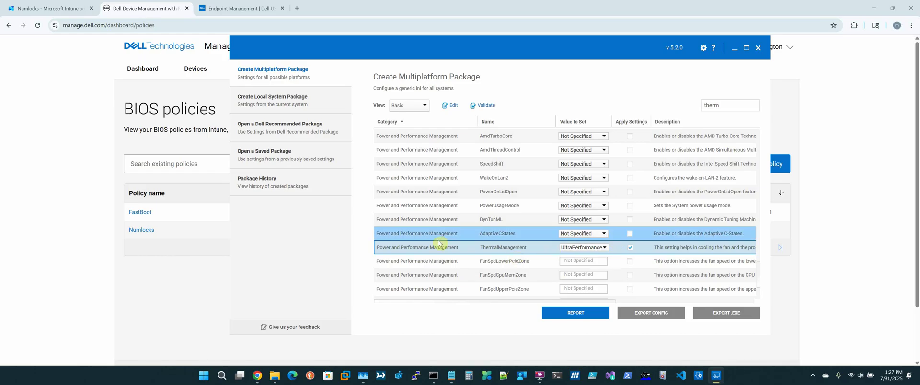
{"action": "left_click", "coordinate": [67, 223]}
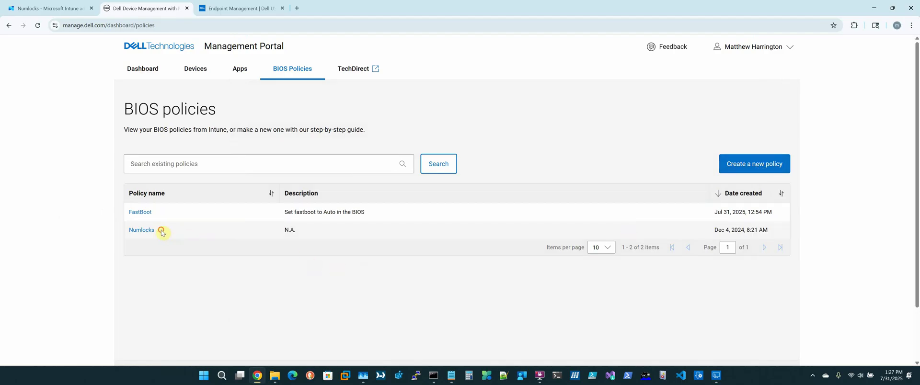
{"action": "left_click_drag", "start_coordinate": [162, 232], "coordinate": [134, 234]}
{"action": "left_click_drag", "start_coordinate": [698, 211], "coordinate": [774, 212]}
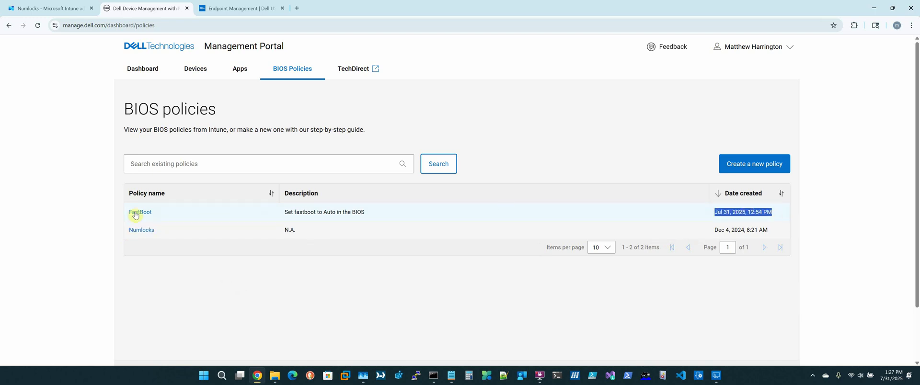
- Delete the FastBoot profile from Intune's Devices > Configuration list and confirm
{"action": "left_click", "coordinate": [63, 8]}
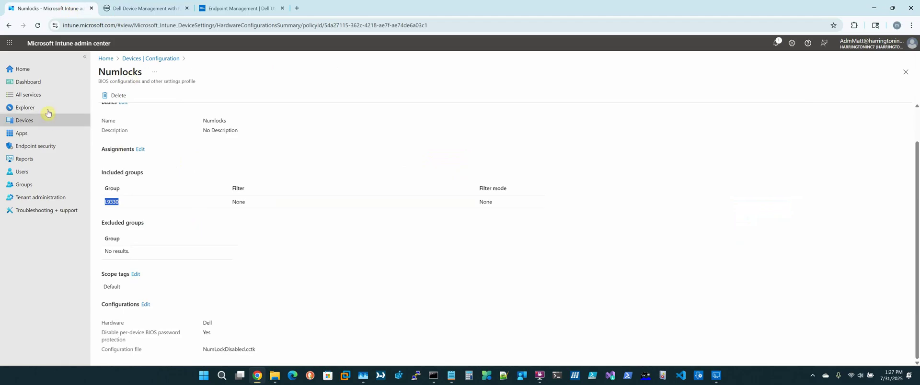
{"action": "left_click", "coordinate": [29, 120]}
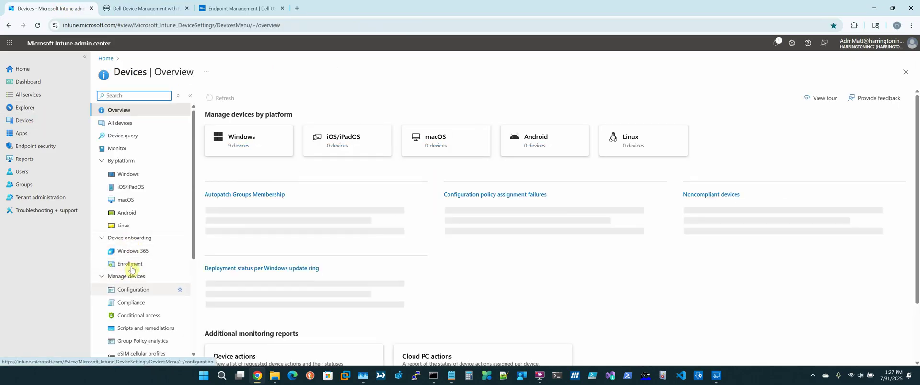
{"action": "left_click", "coordinate": [132, 291]}
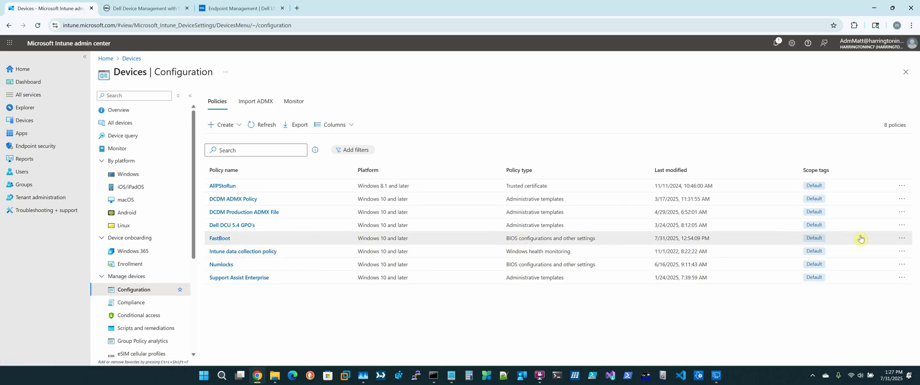
{"action": "left_click", "coordinate": [909, 238]}
{"action": "left_click", "coordinate": [872, 254]}
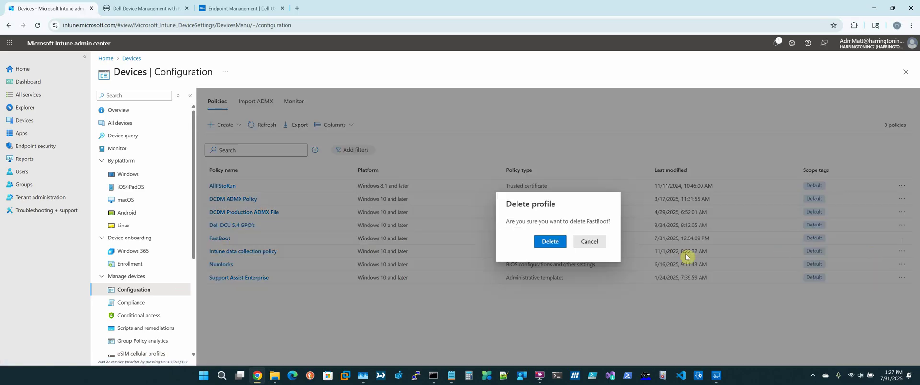
{"action": "left_click", "coordinate": [537, 243]}
- Reload the portal's BIOS policies list, now showing only Numlocks from Dec 4, 2024
{"action": "left_click", "coordinate": [128, 8]}
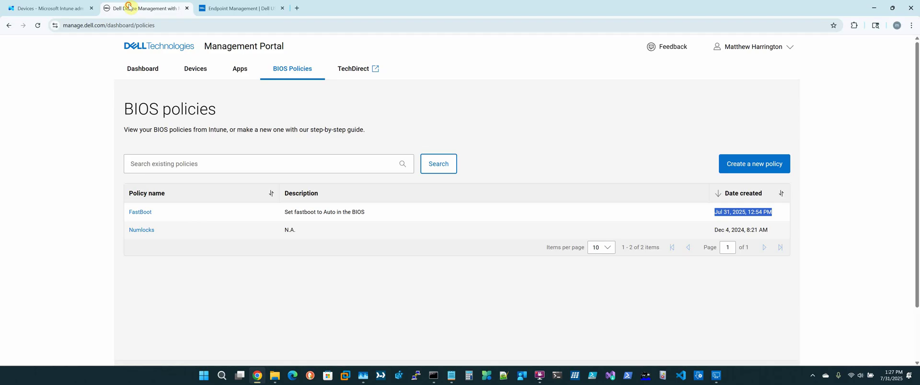
{"action": "left_click", "coordinate": [195, 69]}
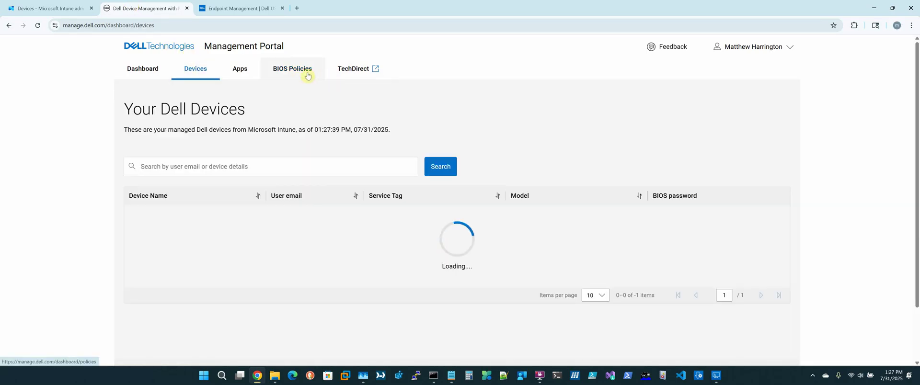
{"action": "left_click", "coordinate": [291, 70]}
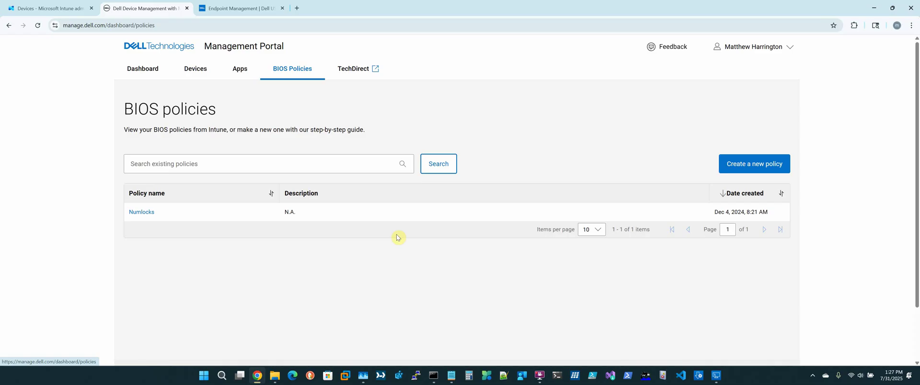
- Create a blank BIOS policy 'Ultra Perf' with a pasted ThermalManagement=UltraPerformance description
{"action": "left_click", "coordinate": [748, 168]}
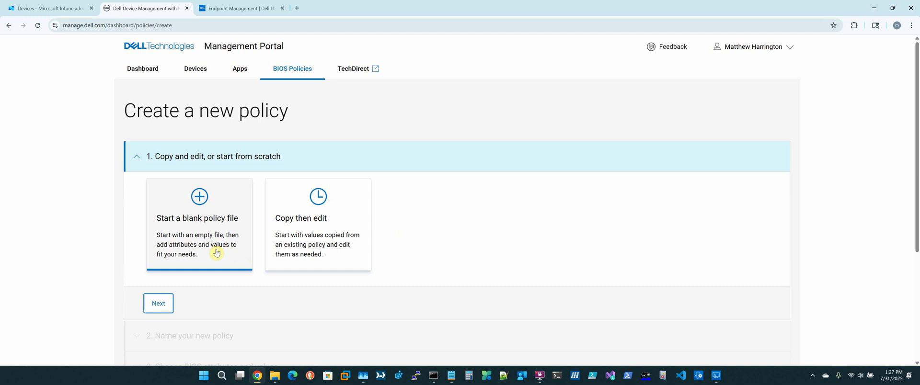
{"action": "left_click", "coordinate": [158, 303]}
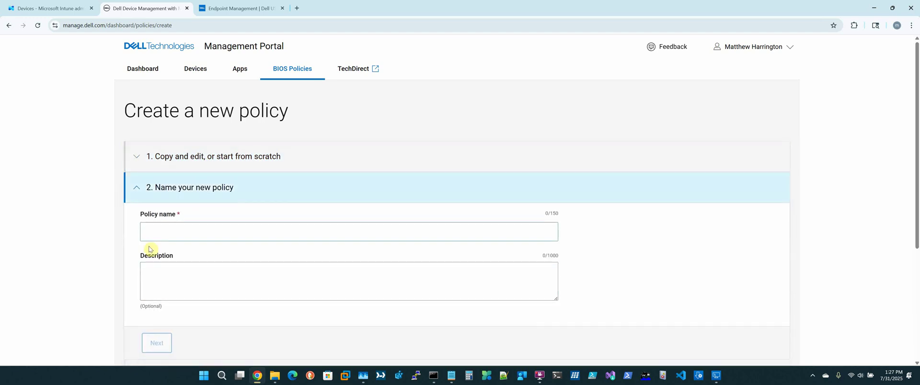
{"action": "left_click", "coordinate": [178, 231]}
{"action": "type", "text": "Ul"}
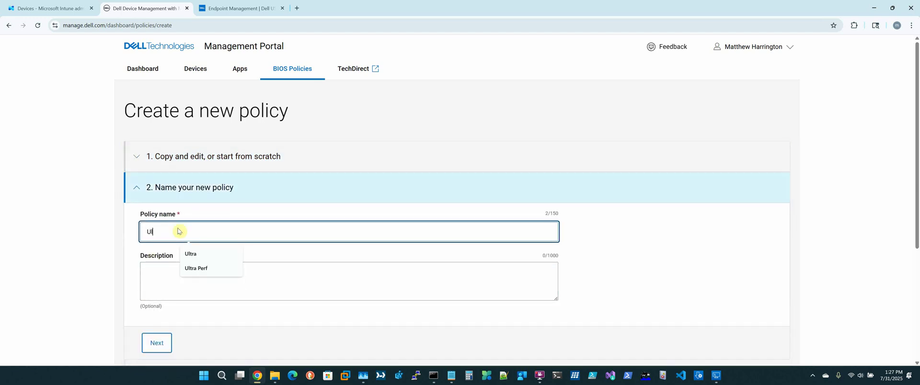
{"action": "type", "text": "tra "}
{"action": "type", "text": "O"}
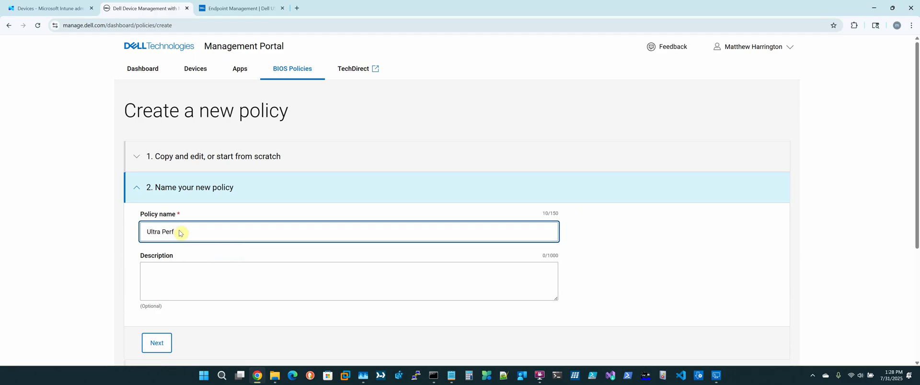
{"action": "left_click", "coordinate": [152, 277]}
{"action": "key", "text": "ctrl+v"}
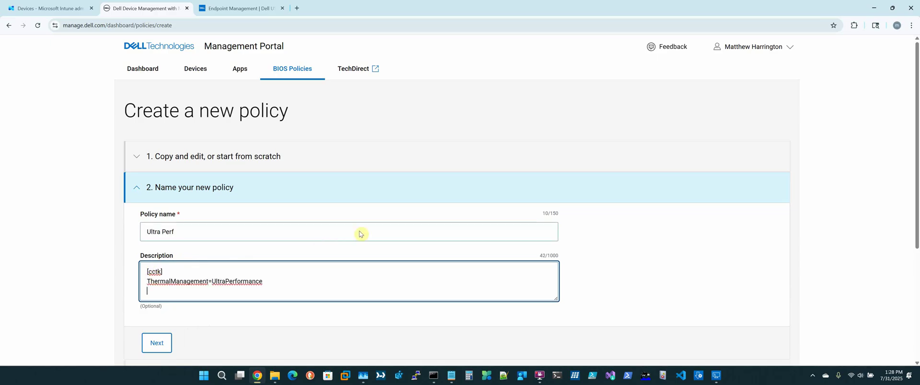
{"action": "left_click", "coordinate": [160, 346]}
- Filter attributes to Power and Performance Management, show more per page, and go to the last page
{"action": "scroll", "coordinate": [504, 218], "scroll_direction": "down", "scroll_amount": 2}
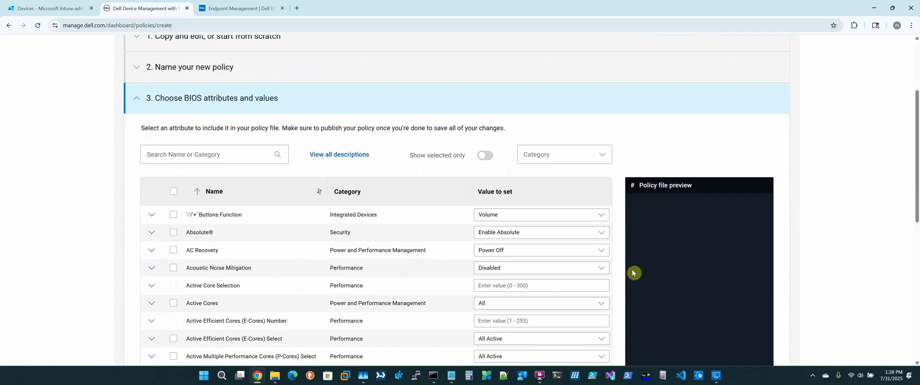
{"action": "left_click", "coordinate": [716, 375]}
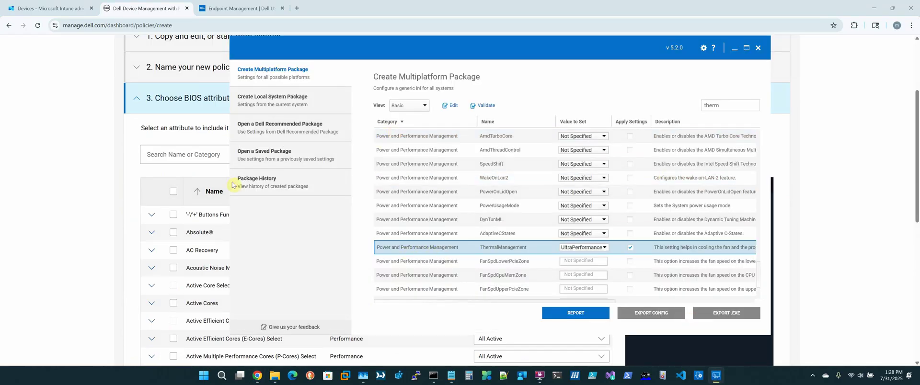
{"action": "left_click", "coordinate": [96, 164]}
{"action": "left_click", "coordinate": [599, 153]}
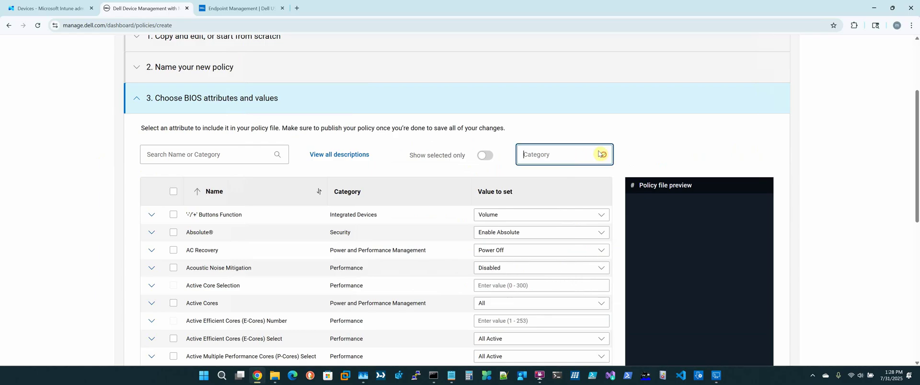
{"action": "left_click", "coordinate": [528, 177]}
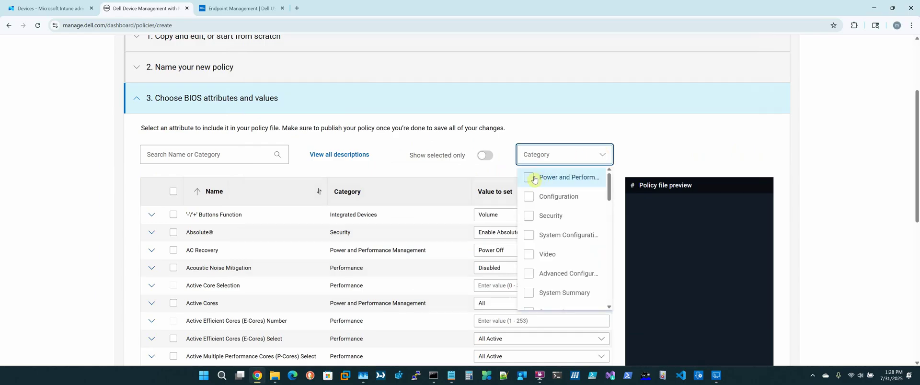
{"action": "left_click", "coordinate": [66, 181]}
{"action": "scroll", "coordinate": [117, 191], "scroll_direction": "down", "scroll_amount": 5}
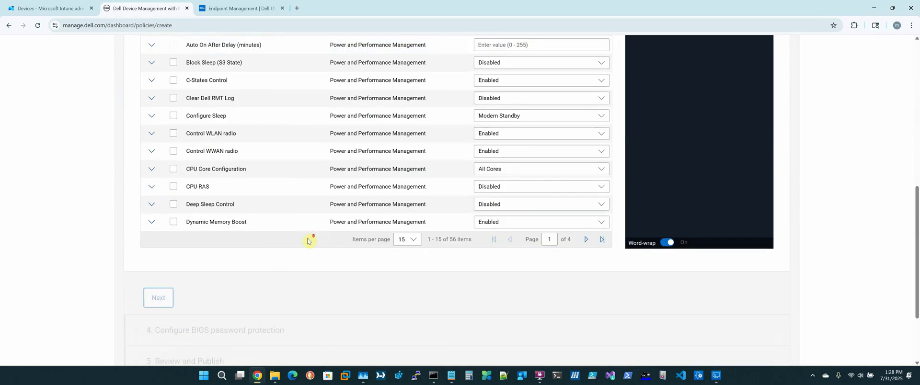
{"action": "left_click", "coordinate": [415, 240]}
{"action": "left_click", "coordinate": [401, 272]}
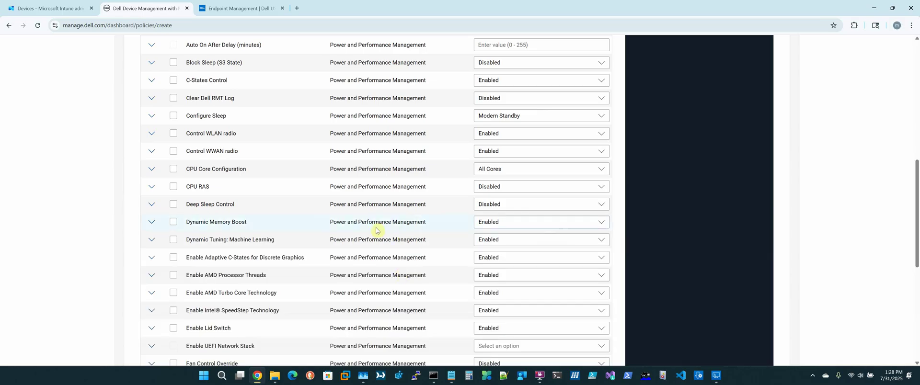
{"action": "scroll", "coordinate": [378, 226], "scroll_direction": "down", "scroll_amount": 5}
{"action": "left_click", "coordinate": [584, 178]}
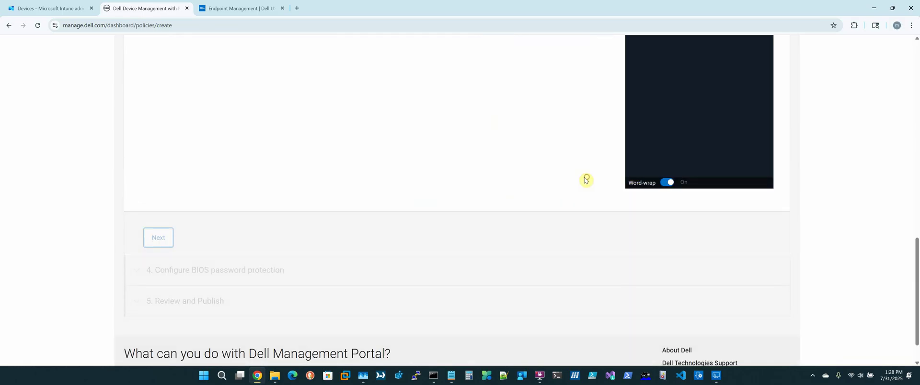
- Tick Thermal Management and set its value to Ultra Performance
{"action": "scroll", "coordinate": [288, 195], "scroll_direction": "up", "scroll_amount": 2}
{"action": "scroll", "coordinate": [285, 198], "scroll_direction": "up", "scroll_amount": 3}
{"action": "scroll", "coordinate": [286, 198], "scroll_direction": "up", "scroll_amount": 3}
{"action": "left_click", "coordinate": [172, 256]}
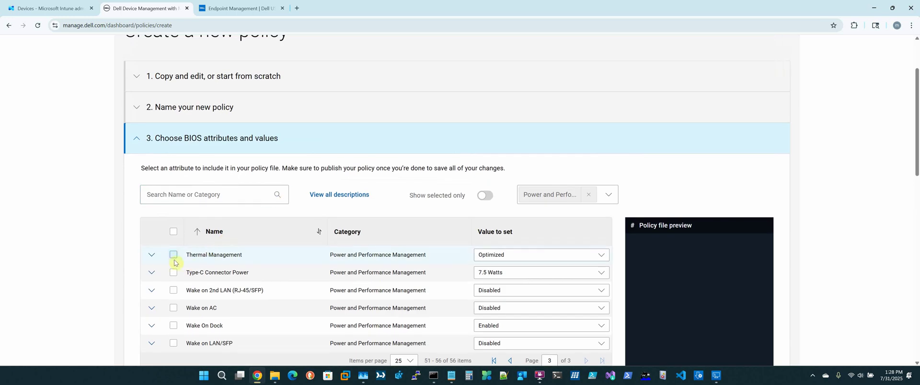
{"action": "left_click", "coordinate": [599, 255]}
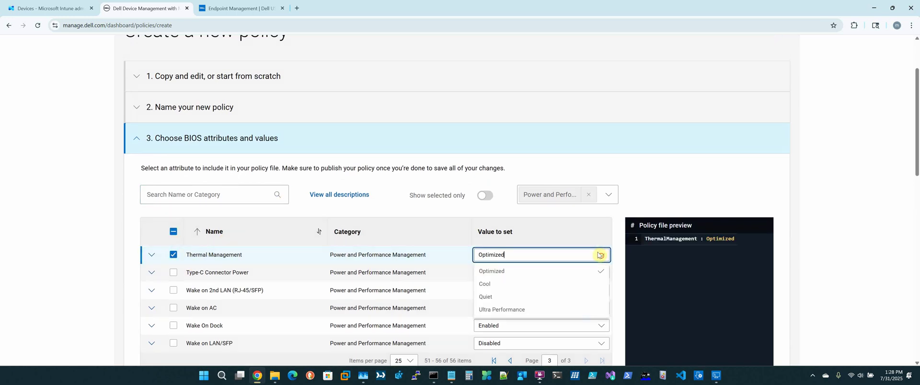
{"action": "left_click", "coordinate": [513, 310]}
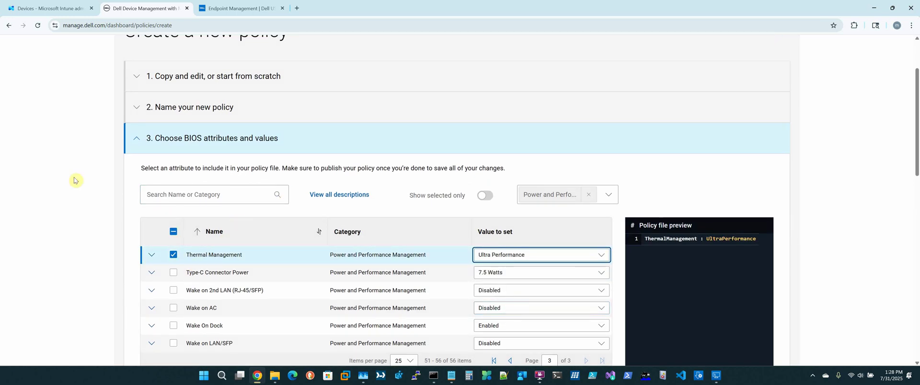
{"action": "scroll", "coordinate": [88, 193], "scroll_direction": "down", "scroll_amount": 3}
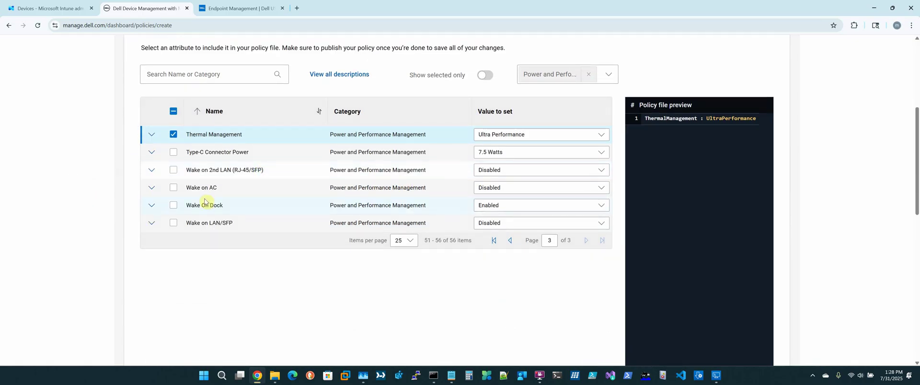
{"action": "left_click", "coordinate": [601, 225]}
{"action": "left_click", "coordinate": [600, 223]}
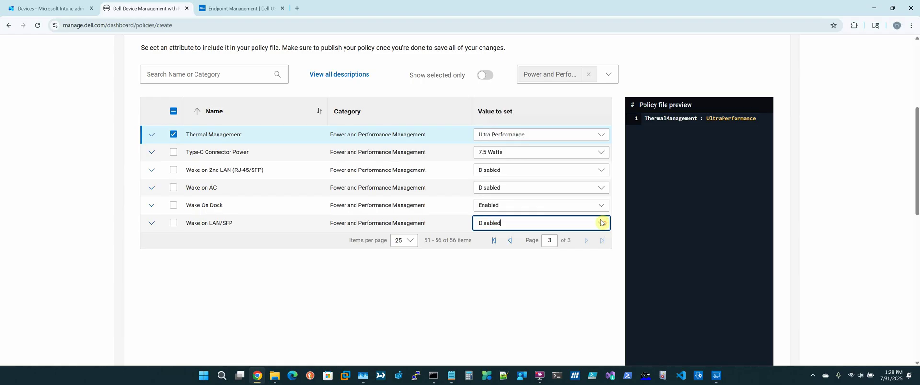
{"action": "left_click", "coordinate": [65, 217]}
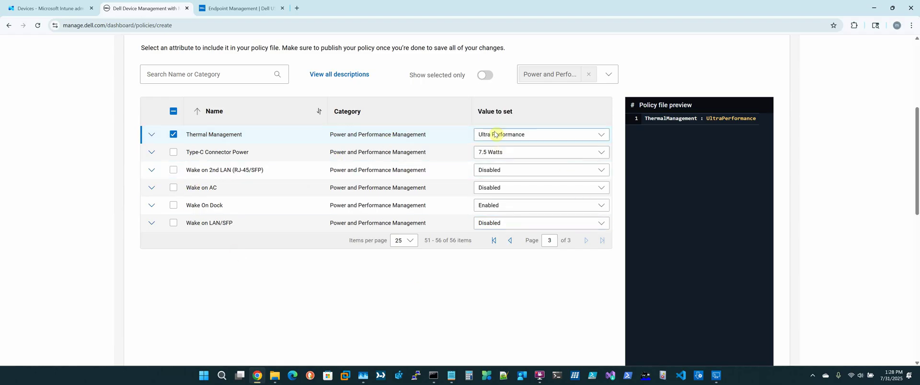
{"action": "scroll", "coordinate": [446, 195], "scroll_direction": "down", "scroll_amount": 2}
{"action": "scroll", "coordinate": [445, 197], "scroll_direction": "down", "scroll_amount": 4}
- Advance the Ultra Perf policy to the BIOS password protection step
{"action": "left_click", "coordinate": [158, 201]}
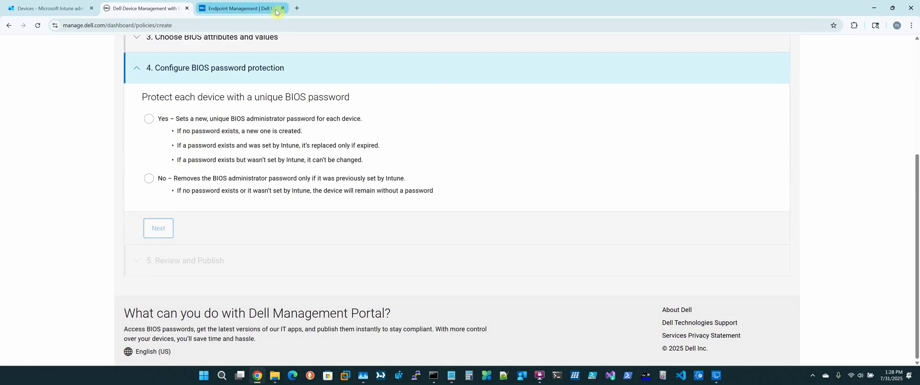
{"action": "left_click", "coordinate": [249, 9]}
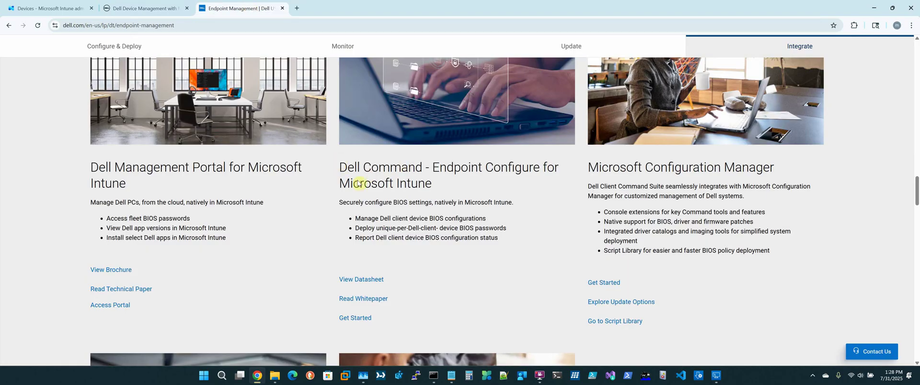
{"action": "left_click", "coordinate": [138, 9]}
{"action": "scroll", "coordinate": [335, 144], "scroll_direction": "up", "scroll_amount": 1}
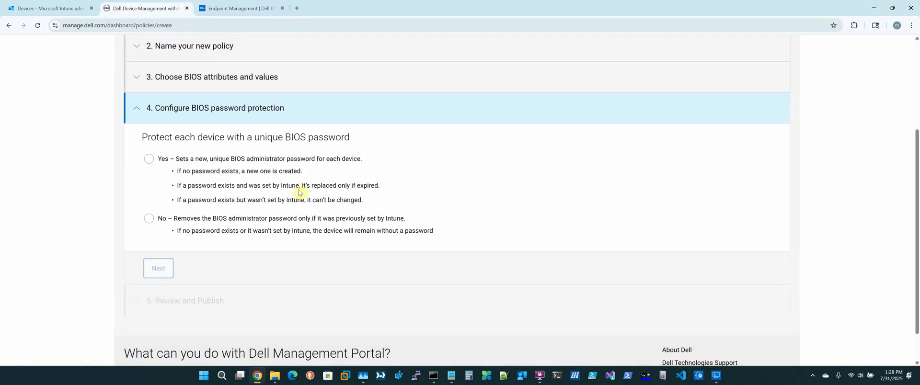
{"action": "left_click", "coordinate": [228, 9]}
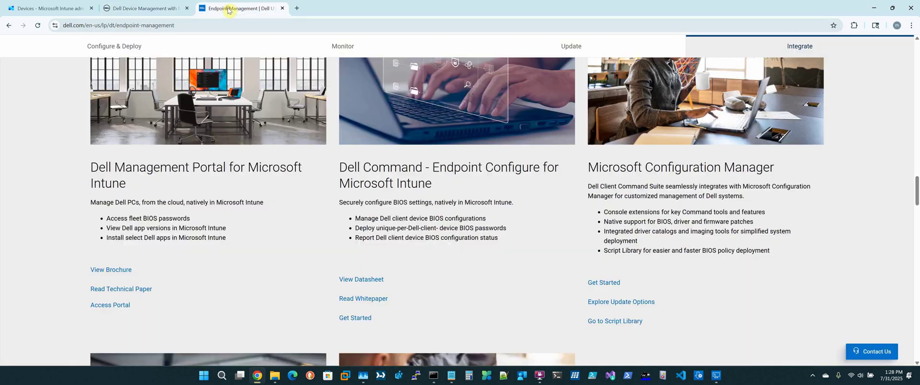
{"action": "left_click", "coordinate": [149, 8]}
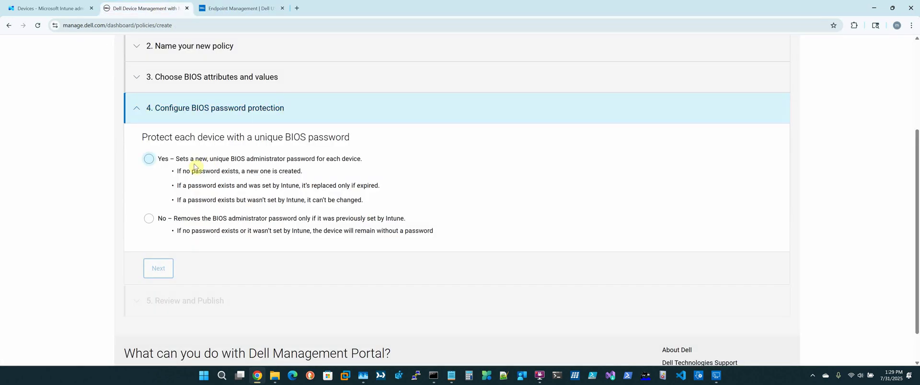
- Choose no BIOS password protection and publish the Ultra Perf policy
{"action": "left_click", "coordinate": [149, 158]}
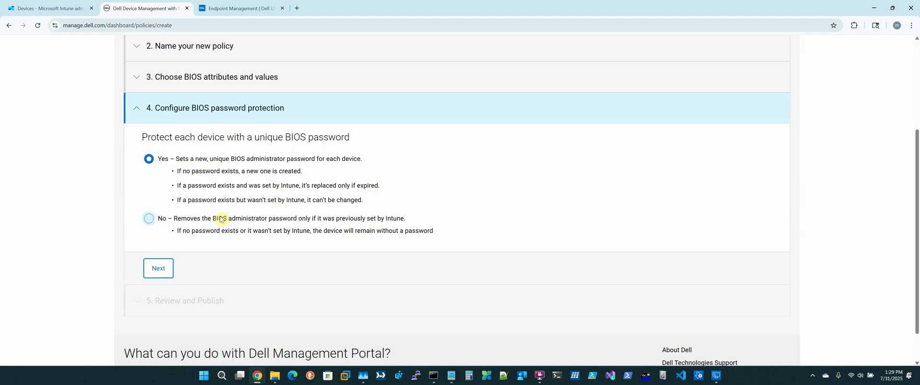
{"action": "left_click", "coordinate": [149, 219]}
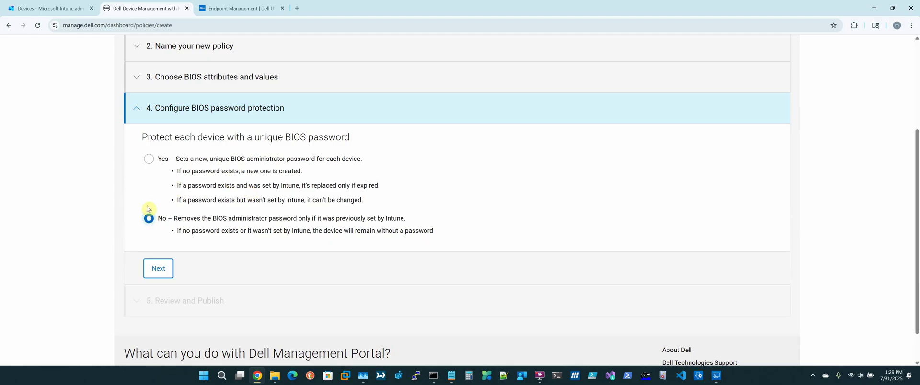
{"action": "left_click", "coordinate": [156, 272]}
{"action": "left_click", "coordinate": [175, 261]}
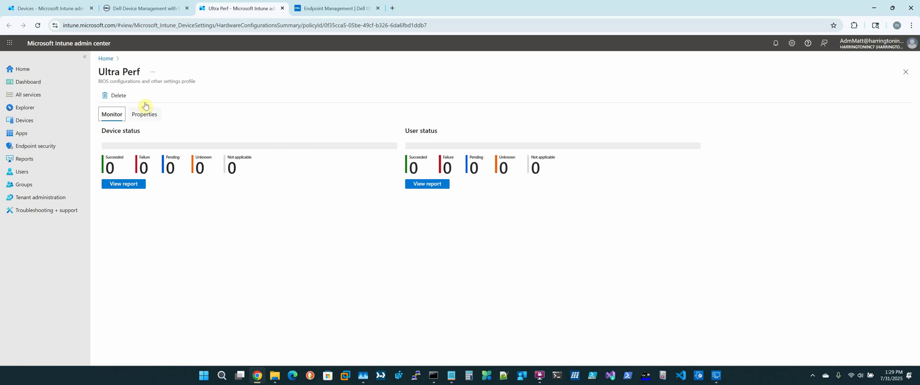
- Review Ultra Perf's properties: configuration file dmp_202507312029.cctk and BIOS password protection disabled
{"action": "left_click", "coordinate": [145, 107]}
{"action": "scroll", "coordinate": [249, 247], "scroll_direction": "down", "scroll_amount": 2}
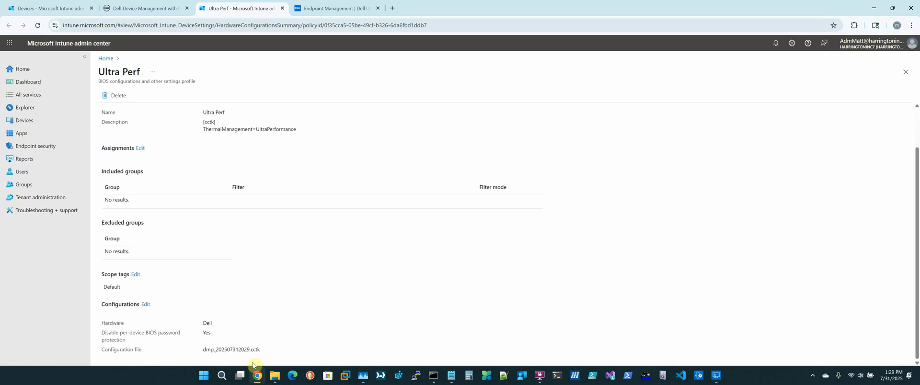
{"action": "left_click_drag", "start_coordinate": [261, 350], "coordinate": [99, 331]}
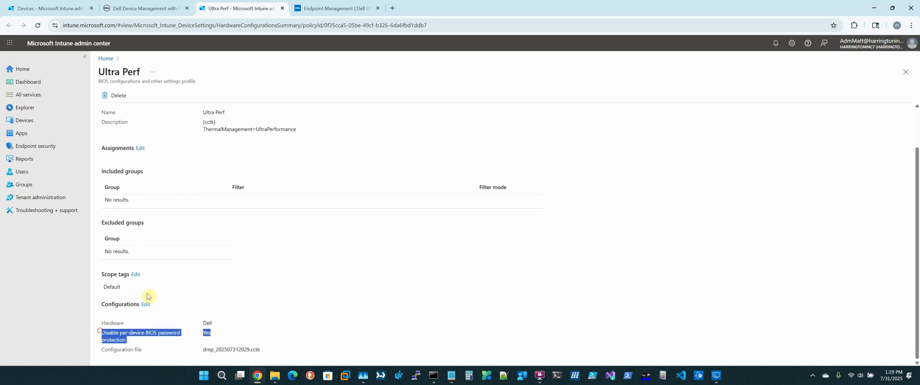
- Refresh the Devices configuration list so Ultra Perf shows as a BIOS configurations policy
{"action": "left_click", "coordinate": [18, 121]}
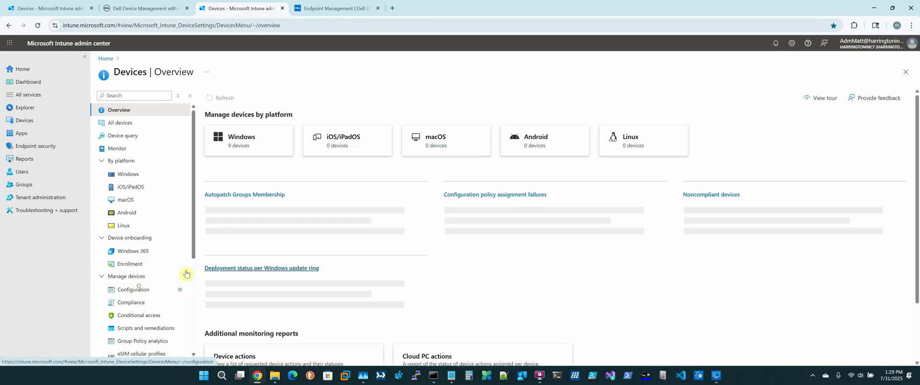
{"action": "left_click", "coordinate": [142, 290]}
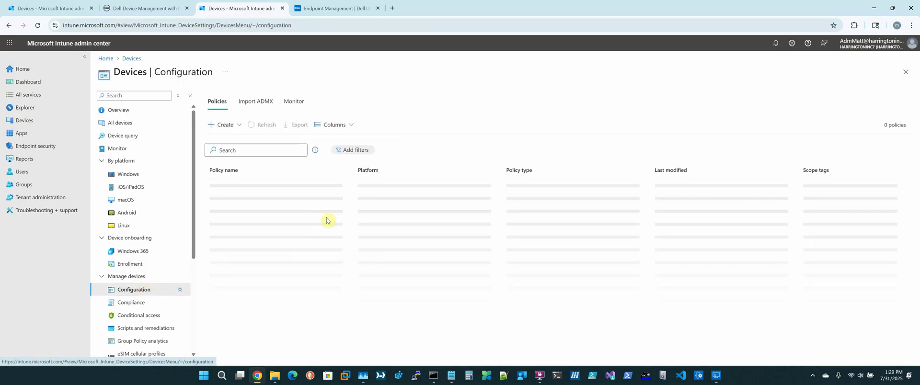
{"action": "left_click", "coordinate": [270, 127]}
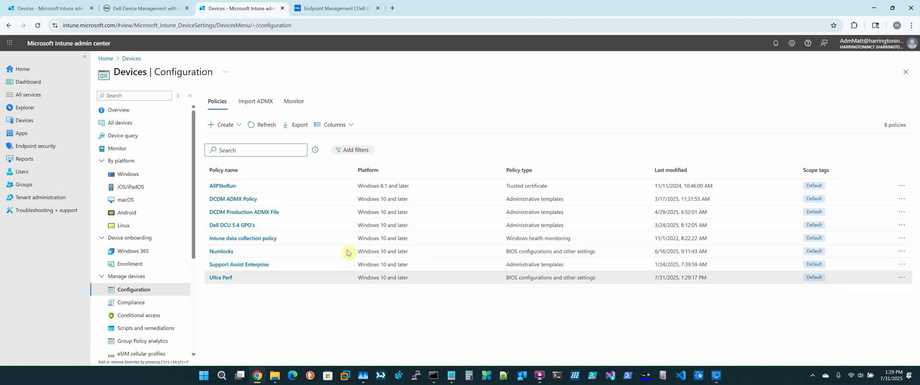
{"action": "mouse_move", "coordinate": [539, 376]}
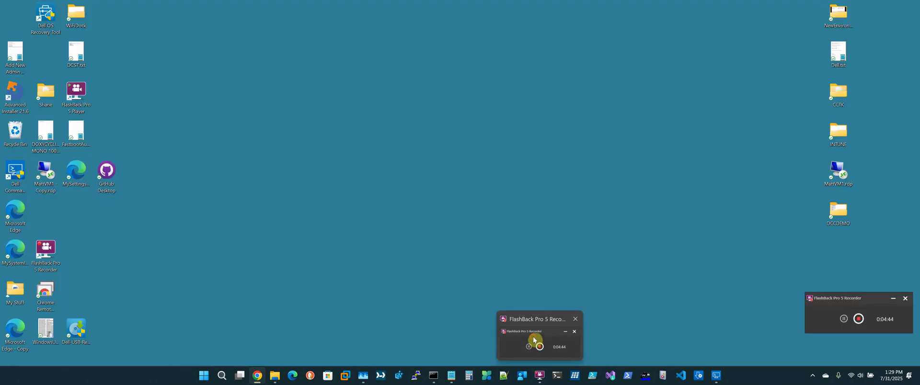
{"action": "left_click", "coordinate": [534, 340]}
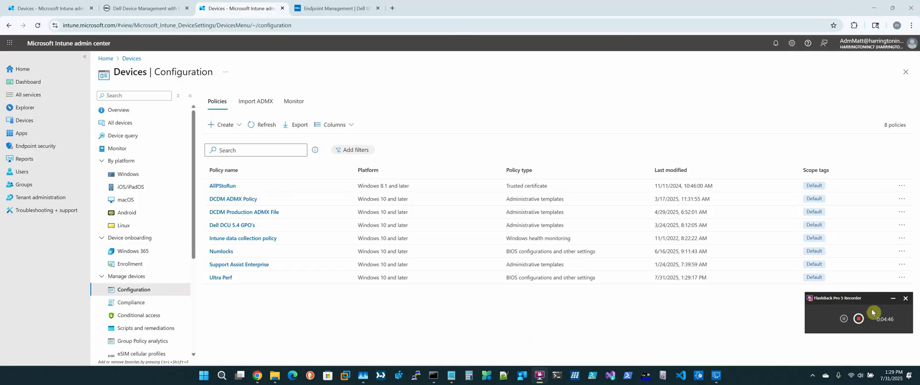